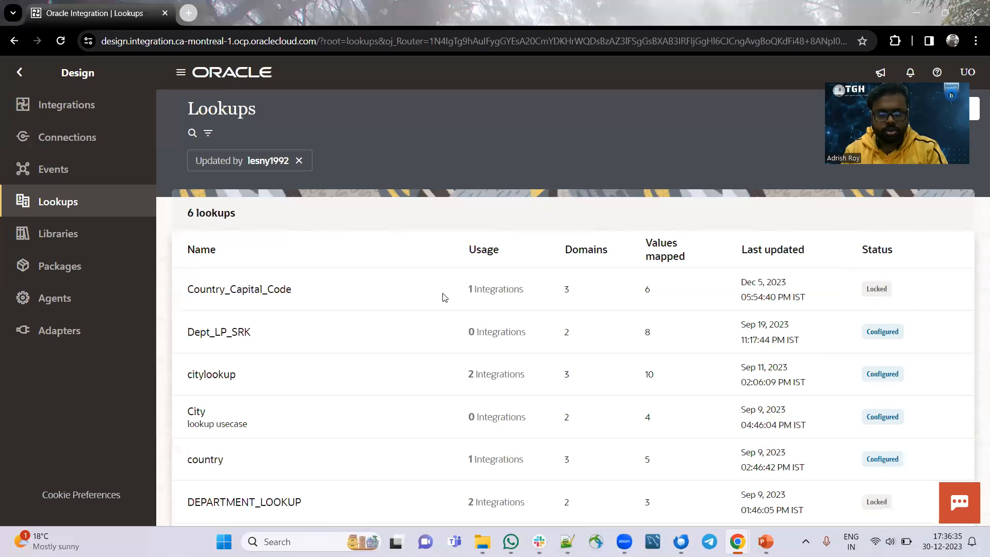
- Open the Country_Capital_Code lookup, dismiss the warning and review its Country, Capital and CountryCode mappings
left_click(272, 294)
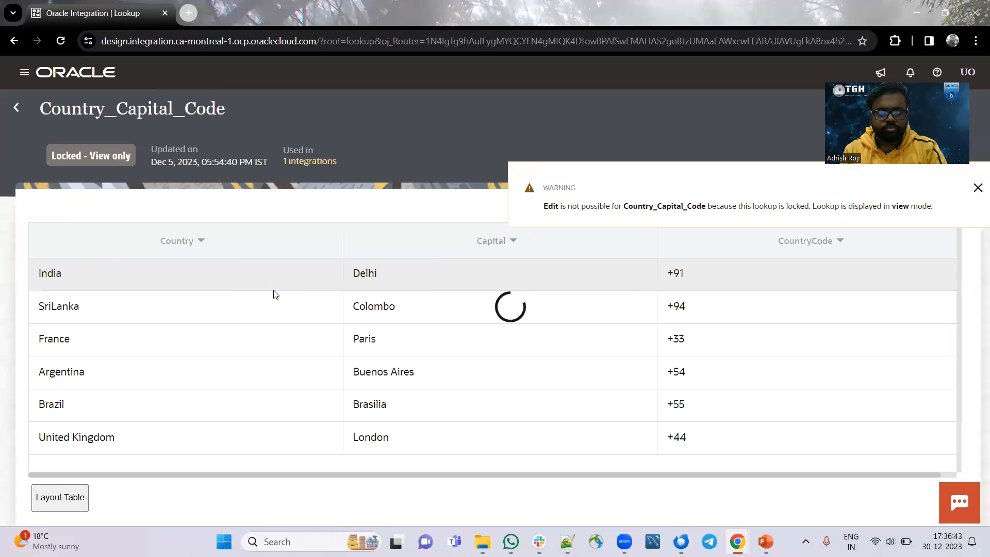
left_click(962, 189)
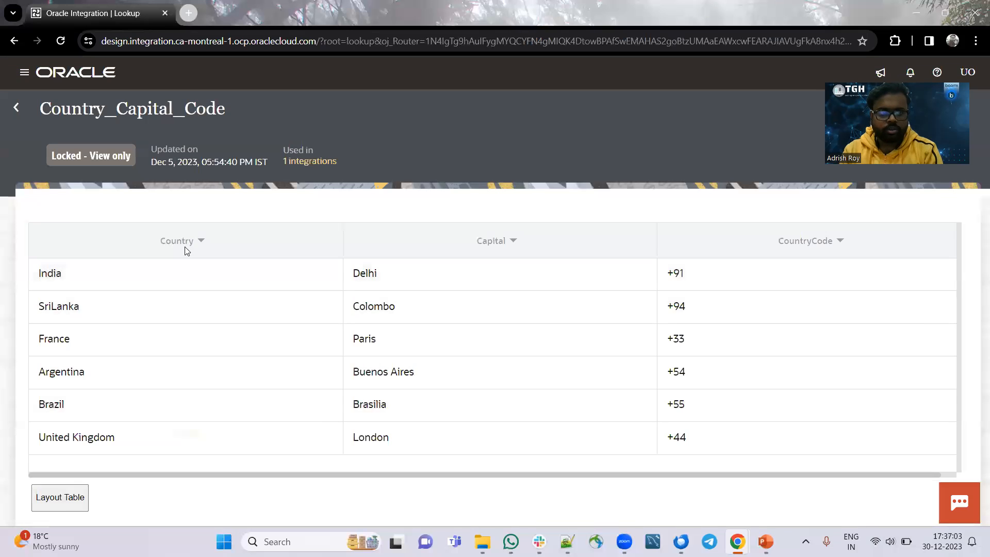
- Open the Country_Capital_CodeINT integration for editing from the list of integrations
left_click(25, 82)
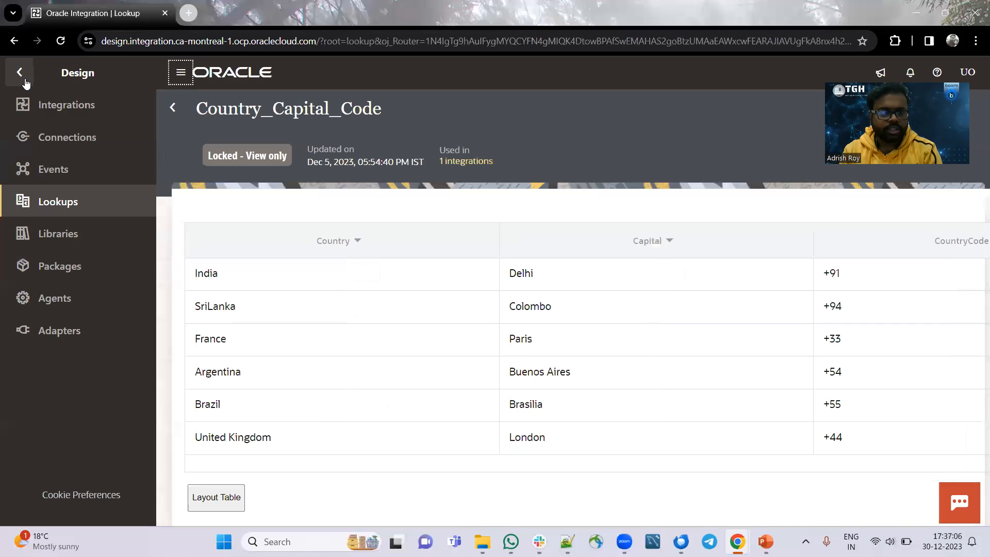
left_click(81, 113)
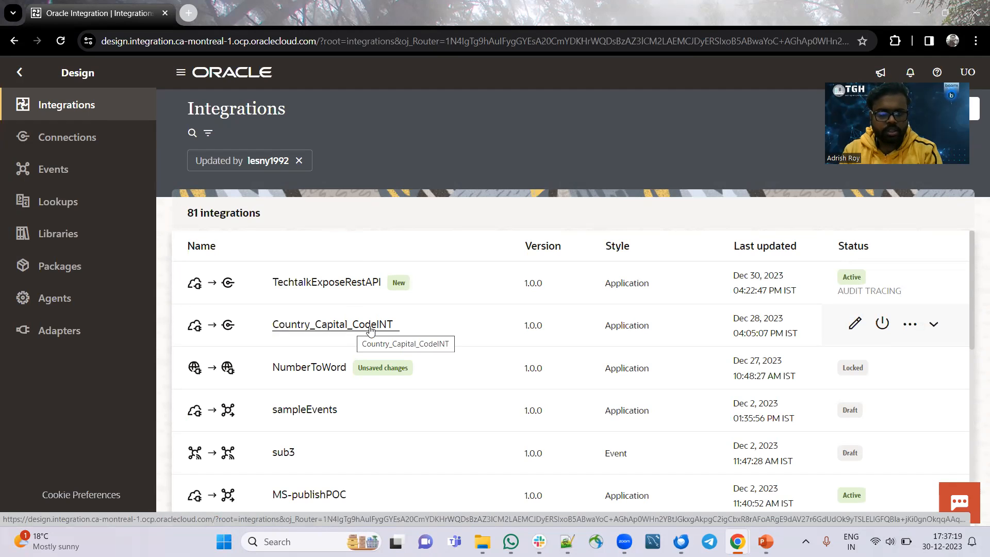
left_click(854, 328)
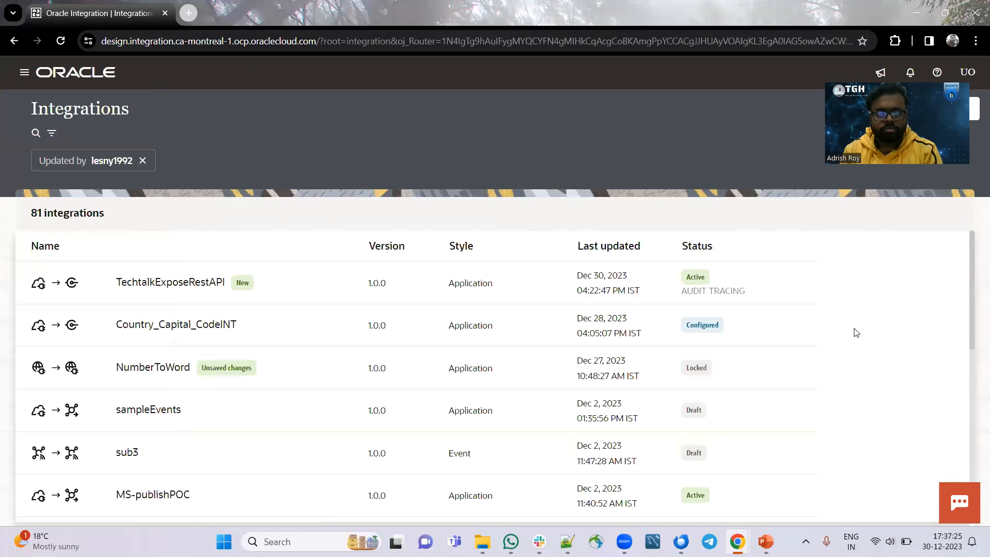
left_click(223, 326)
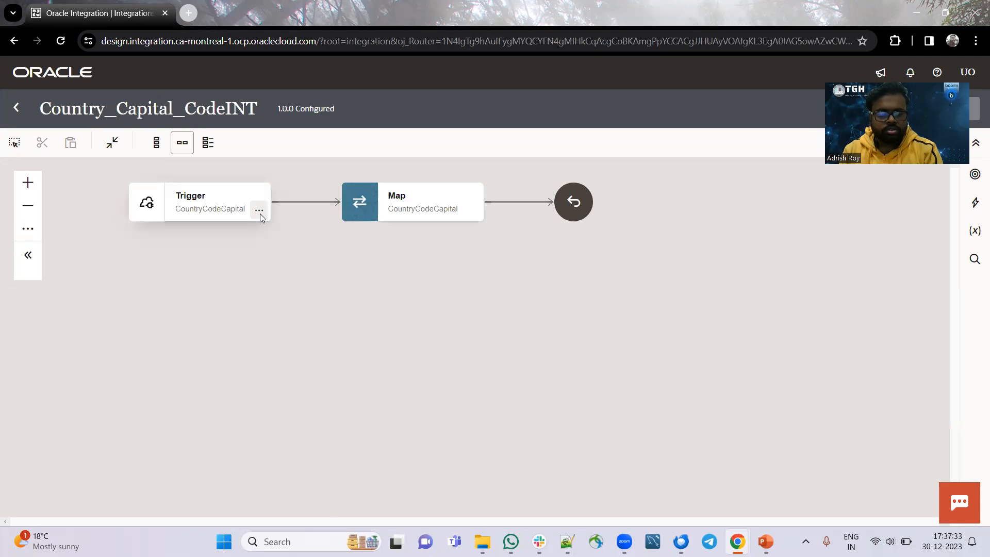
- Edit the CountryCodeCapital REST trigger and review its basic info, resource configuration and query parameters, keeping the existing settings
left_click(259, 212)
left_click(293, 249)
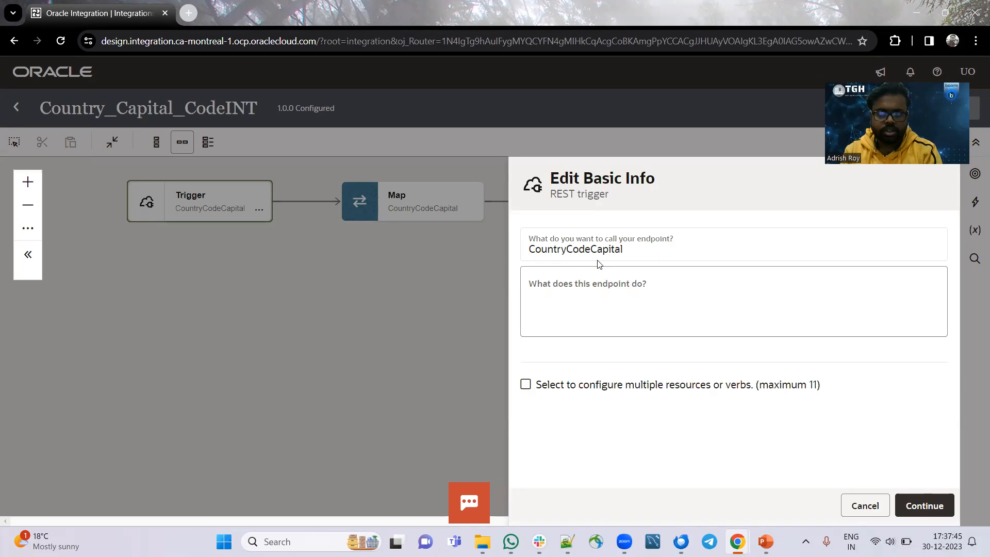
left_click(930, 507)
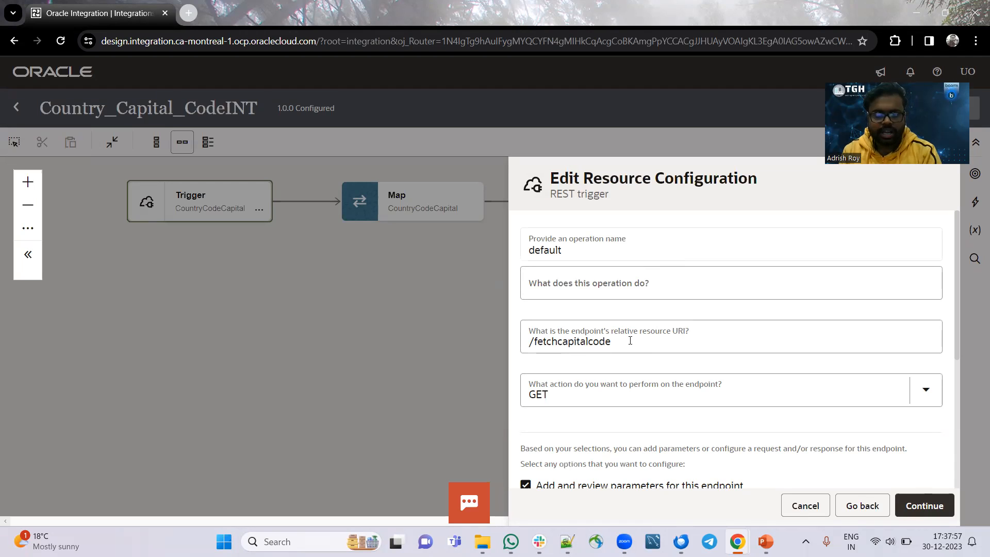
scroll(629, 331, "down", 3)
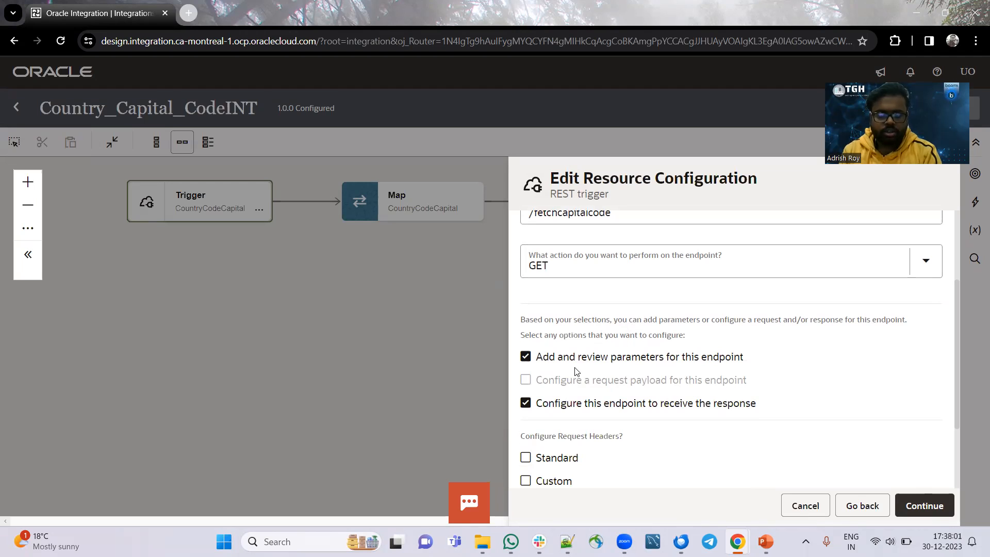
scroll(665, 308, "down", 1)
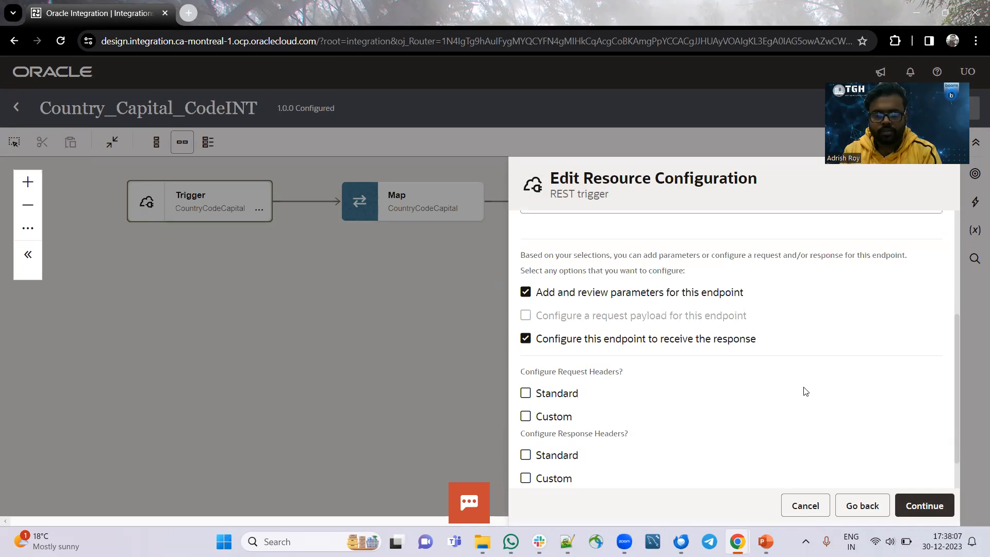
scroll(825, 407, "down", 1)
left_click(923, 504)
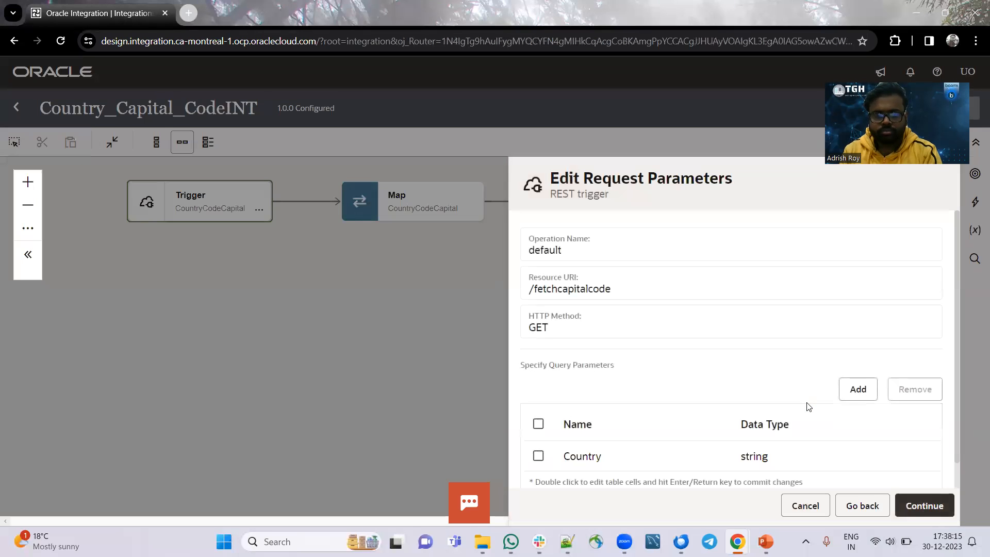
scroll(700, 310, "down", 1)
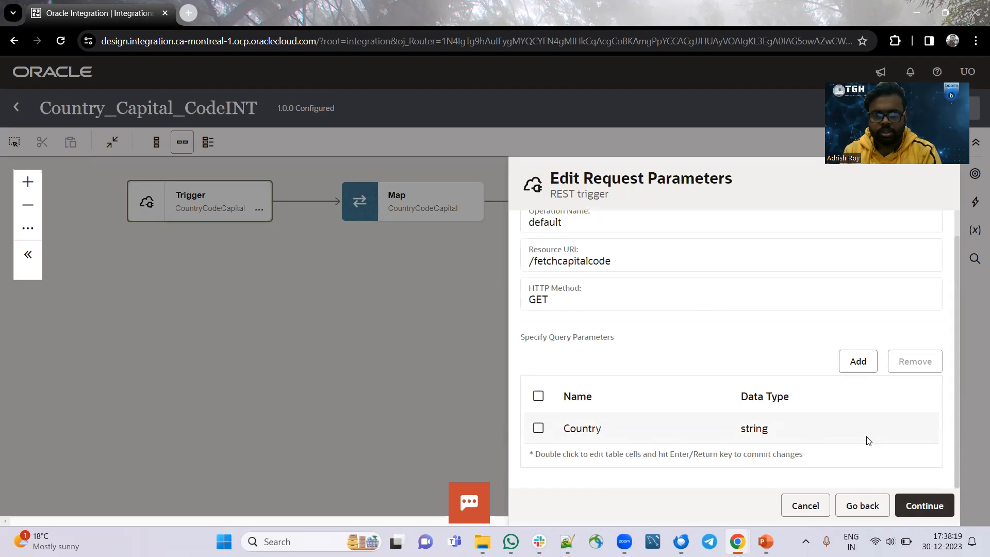
left_click(917, 506)
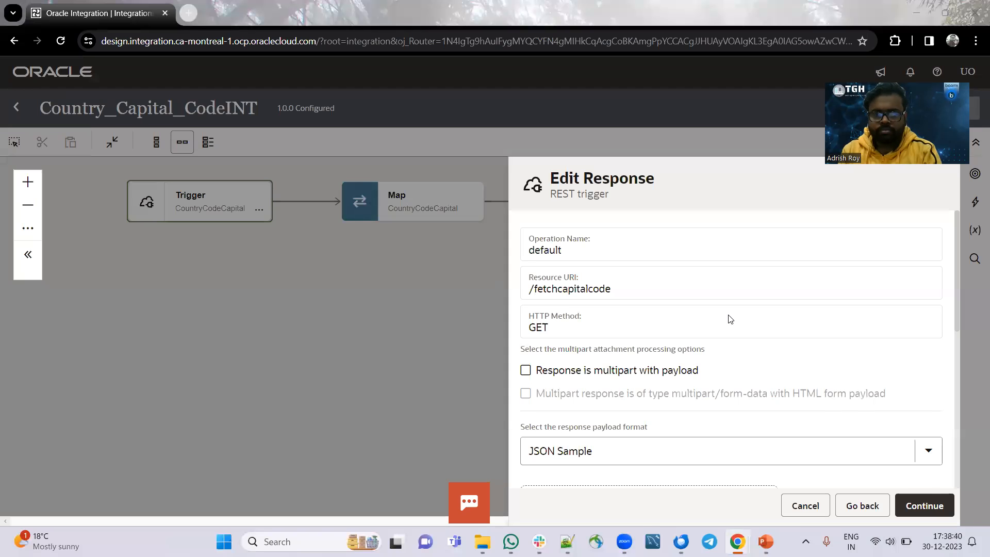
- Review the inline sample JSON of the trigger's response, keep it as it is and finish the REST trigger configuration
scroll(724, 281, "down", 3)
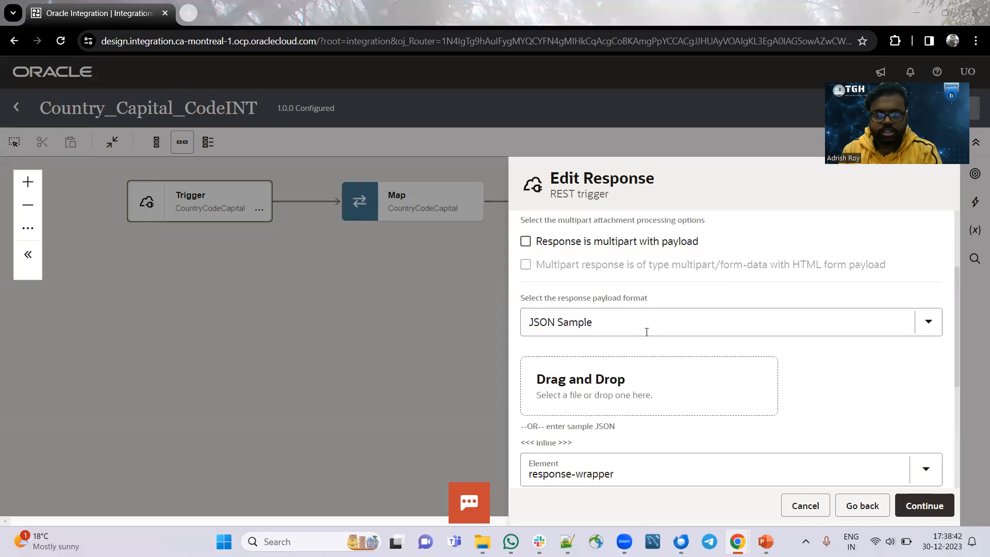
left_click(550, 442)
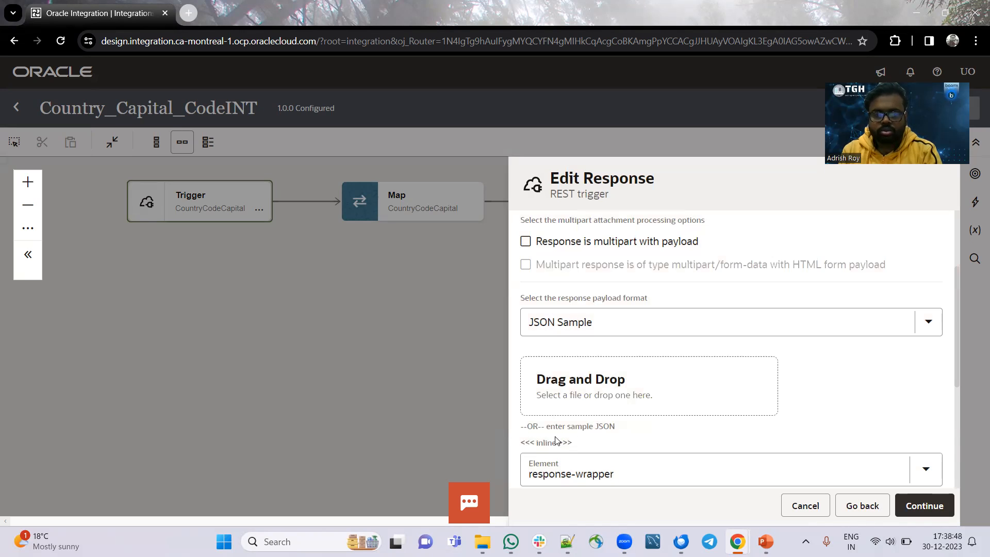
left_click(556, 442)
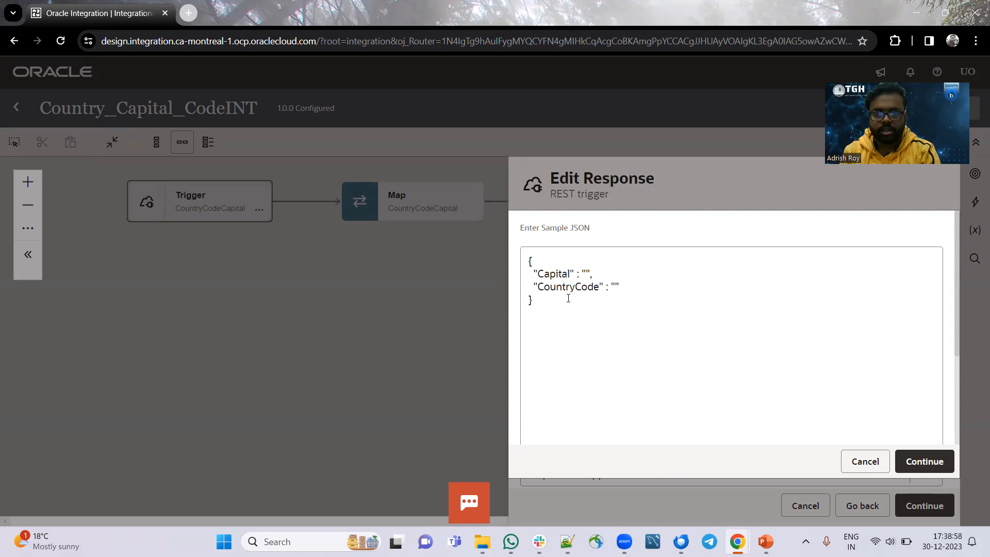
left_click(932, 455)
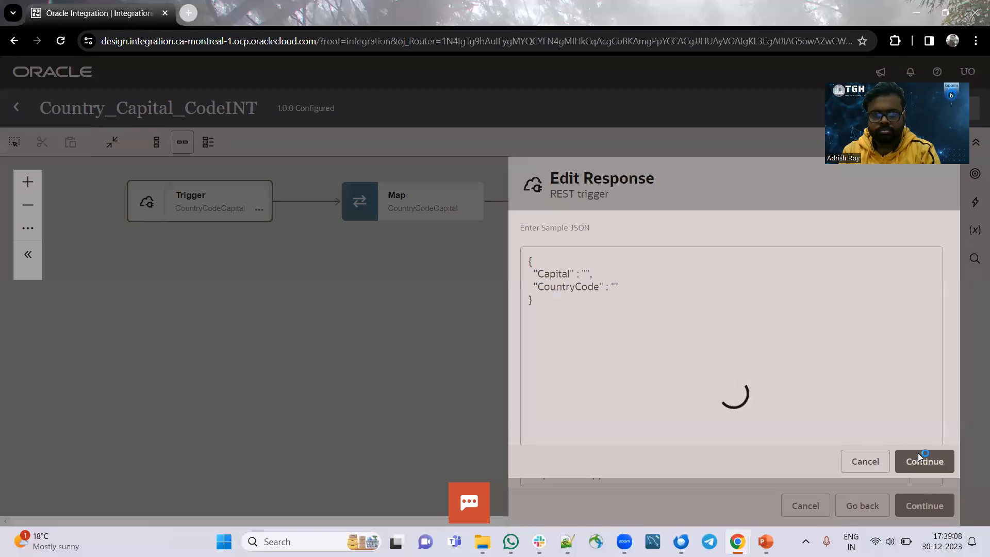
left_click(919, 461)
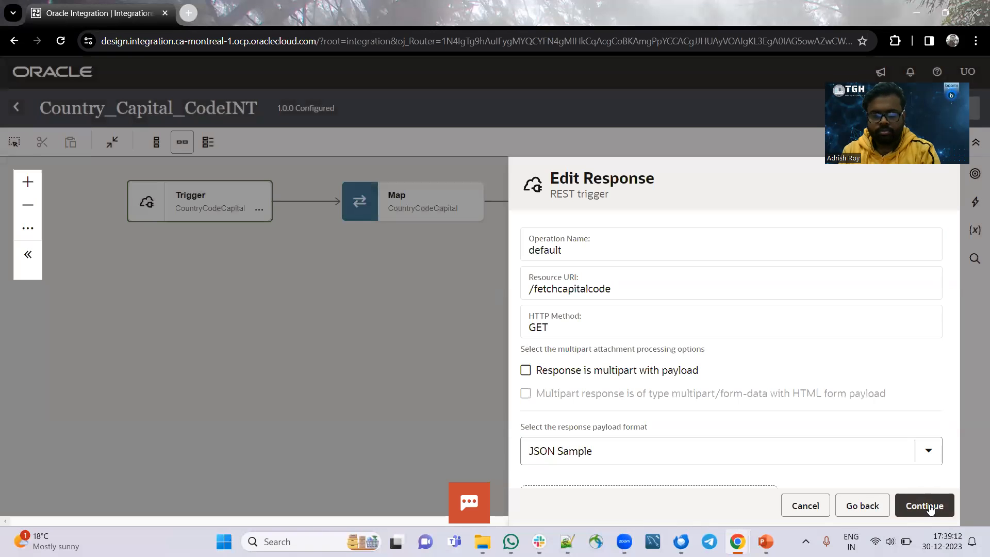
left_click(925, 506)
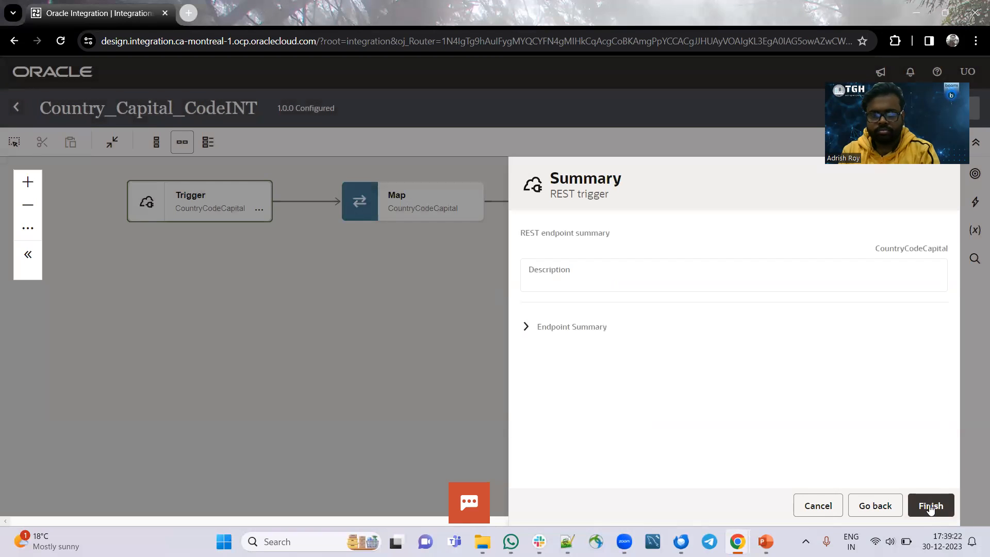
left_click(931, 507)
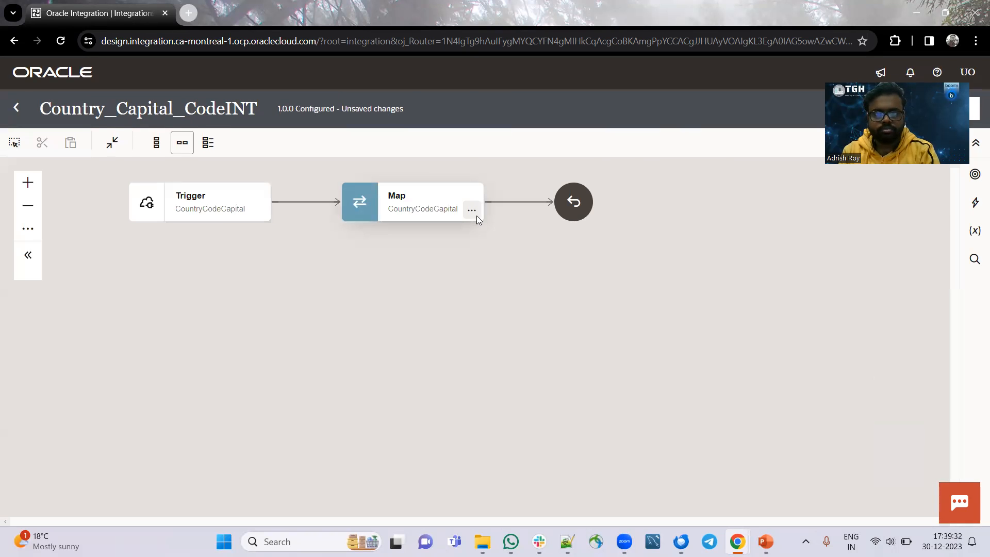
- Open the CountryCodeCapital map for editing, expand its source query parameters and show the mapping functions
left_click(471, 209)
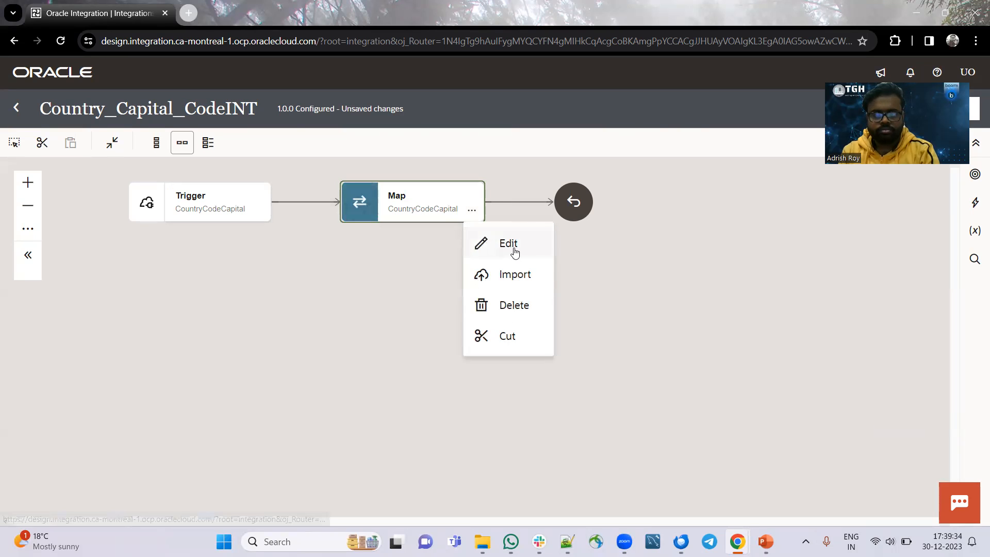
left_click(514, 251)
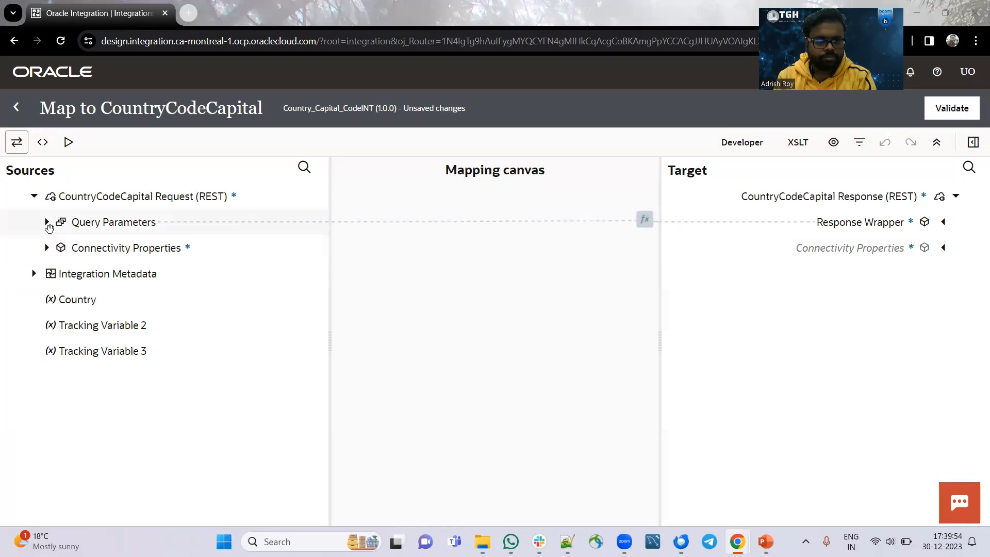
left_click(49, 227)
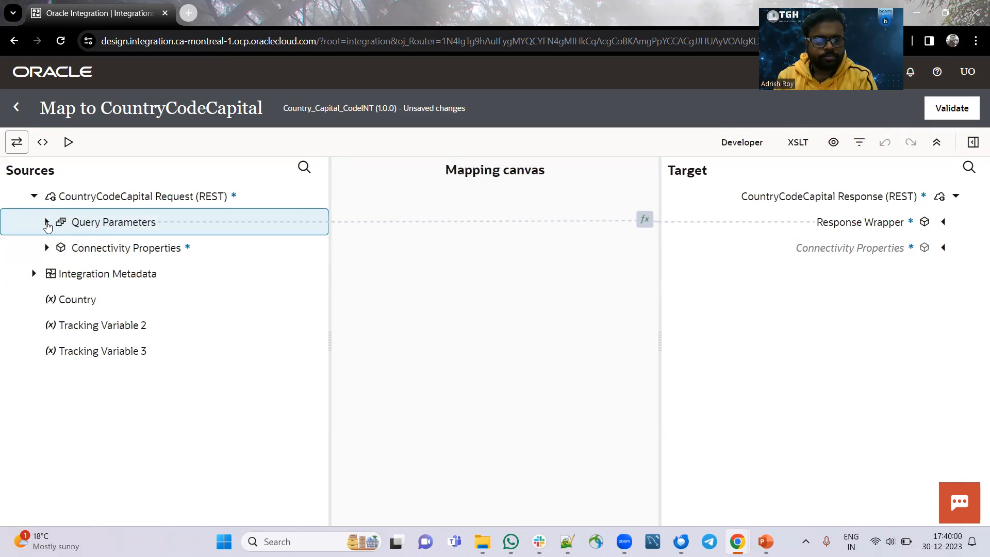
left_click(46, 223)
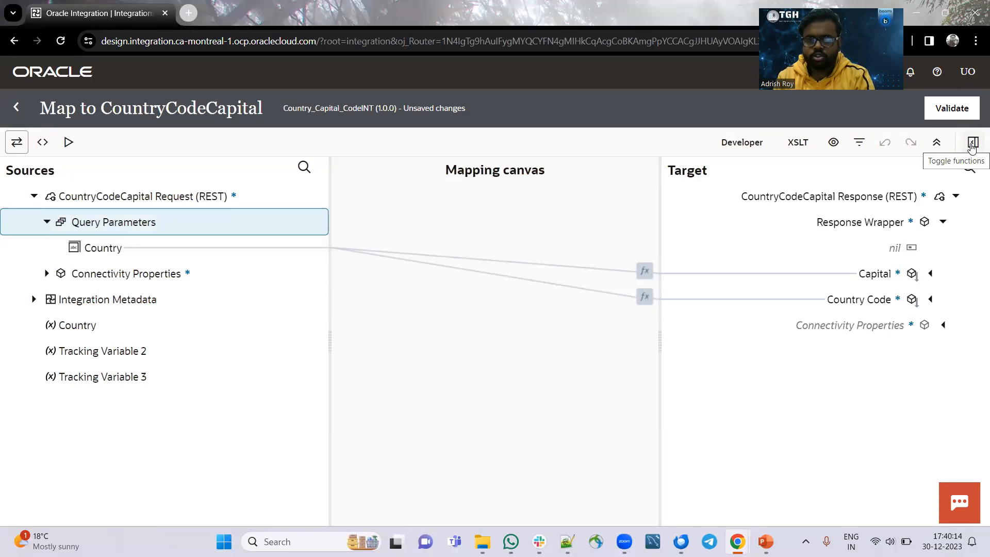
left_click(973, 143)
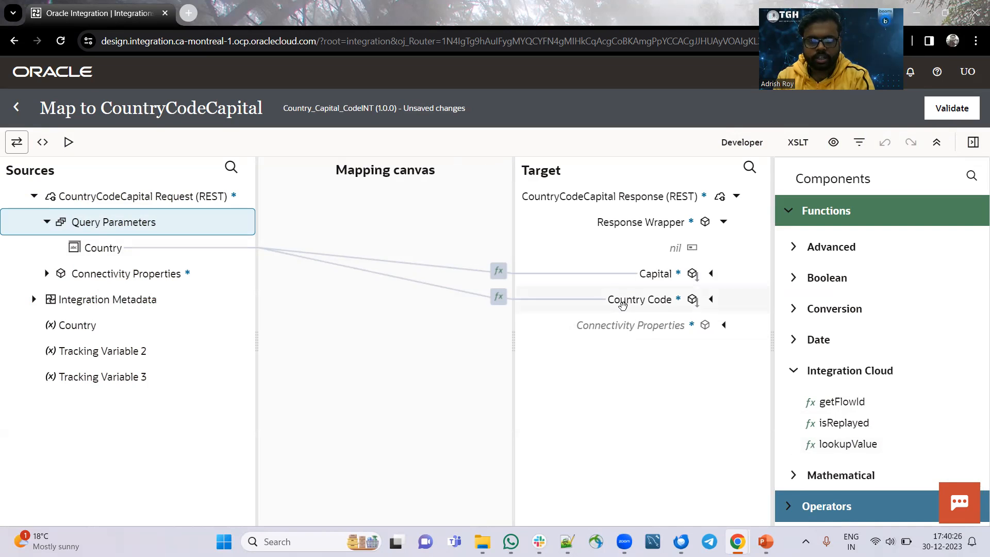
- Examine the full lookupValue expressions mapped to the Capital and Country Code targets
left_click(634, 280)
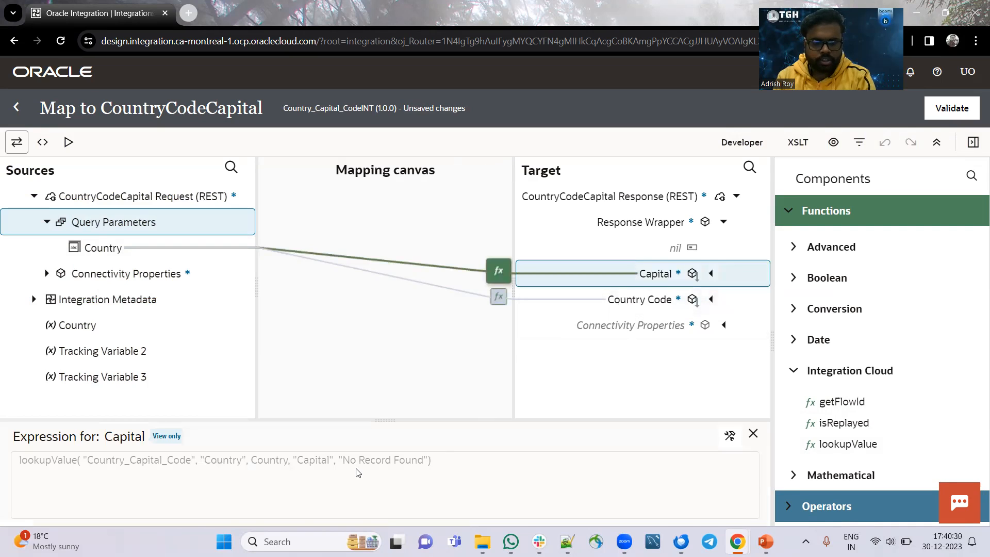
left_click(731, 437)
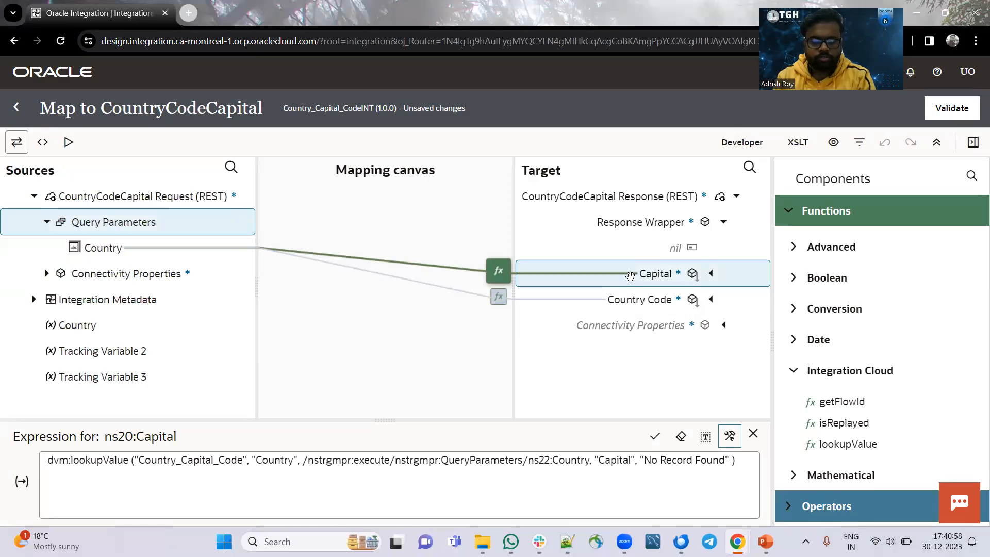
left_click(632, 300)
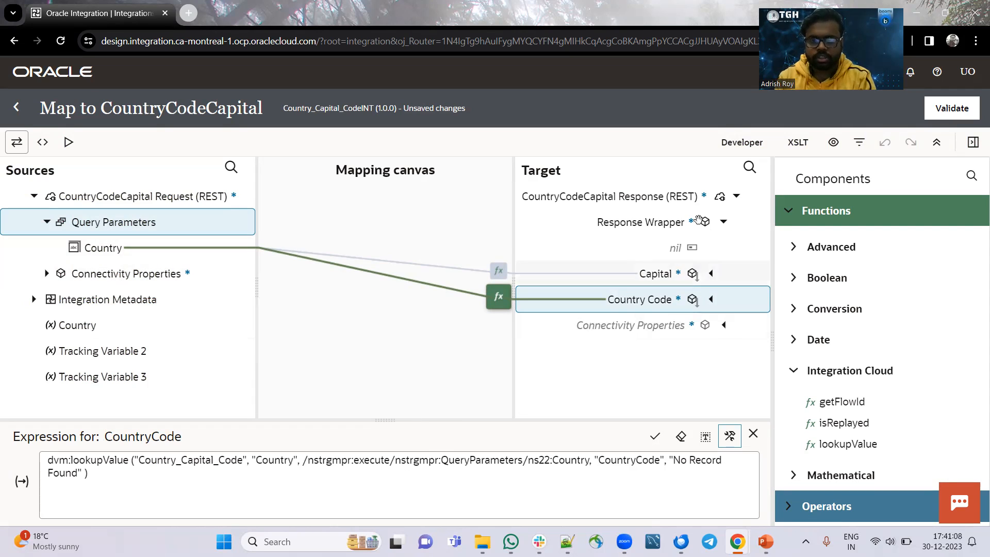
- Validate the map to CountryCodeCapital, return to the integration flow and save the integration
left_click(954, 111)
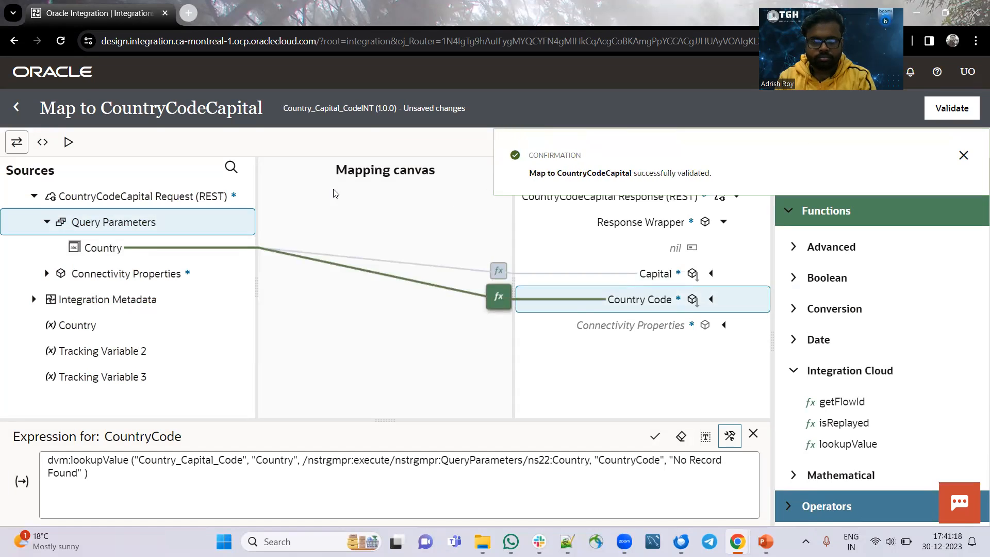
left_click(13, 109)
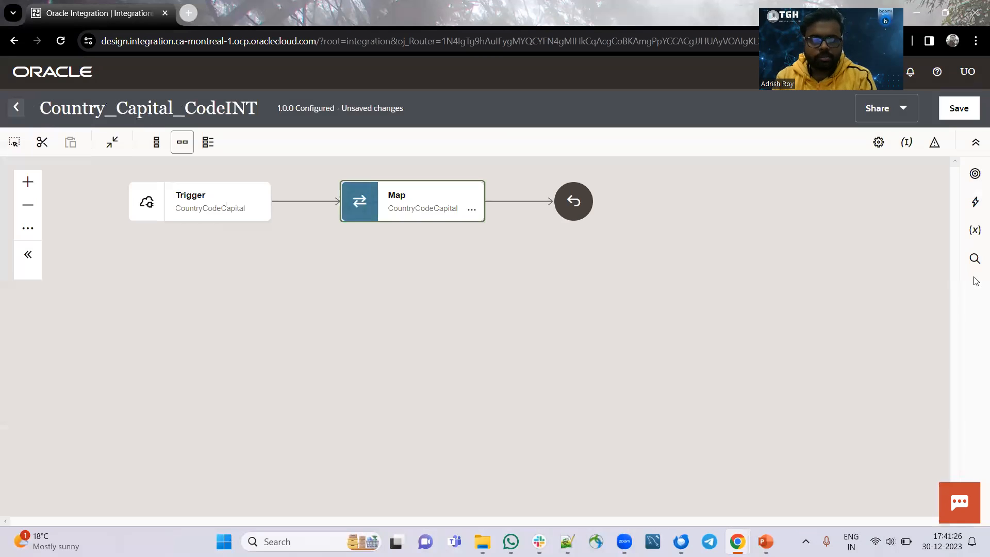
left_click(955, 110)
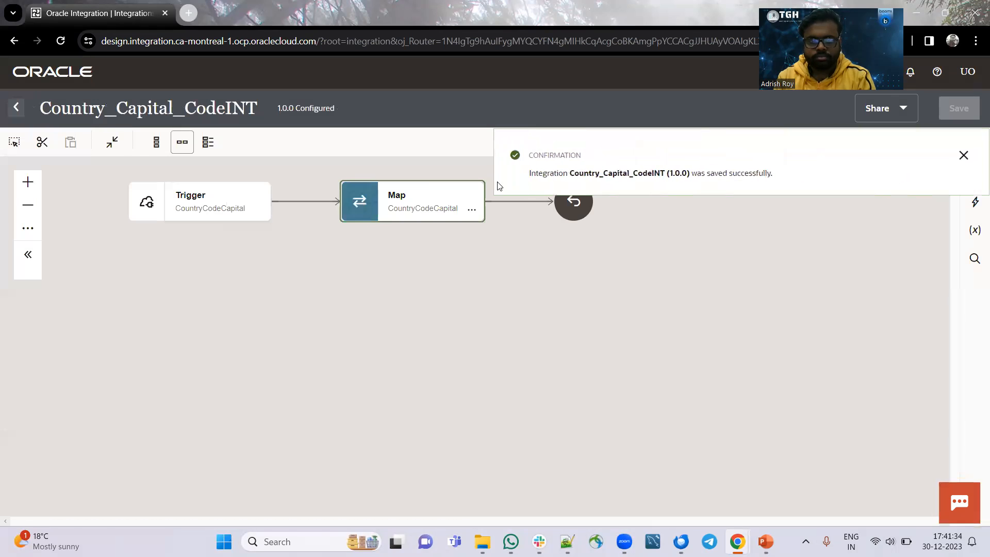
- Return to the integrations list and activate Country_Capital_CodeINT with the Audit tracing level
left_click(14, 109)
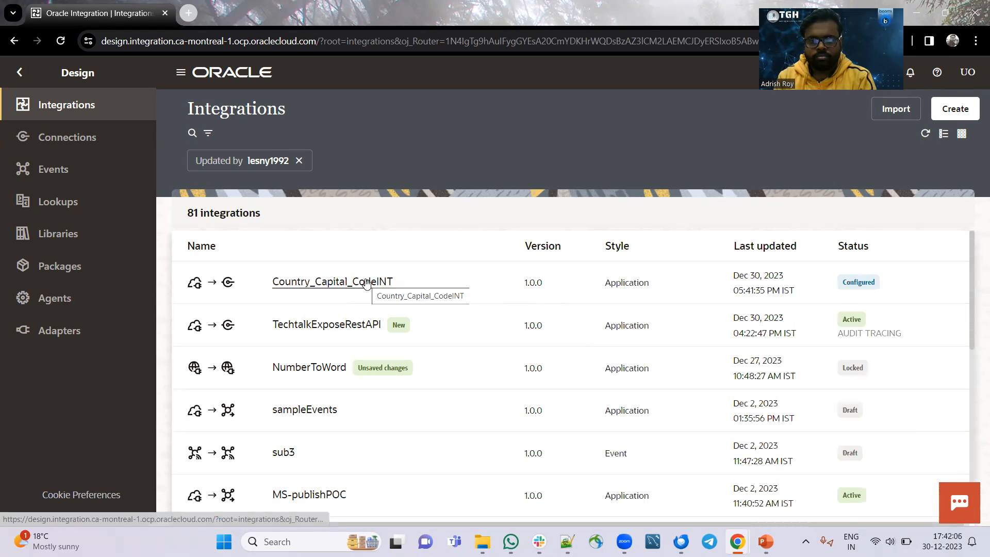
mouse_move(876, 284)
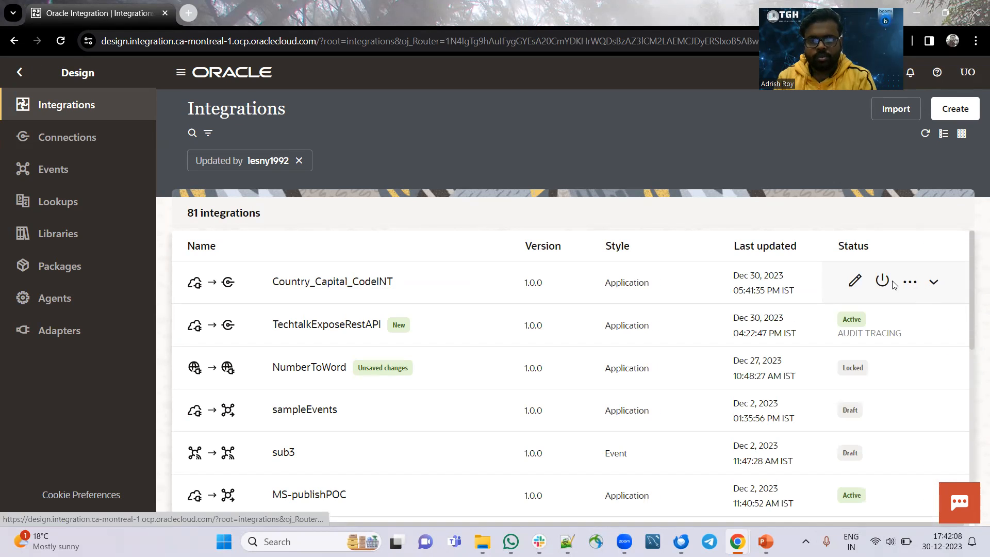
left_click(883, 283)
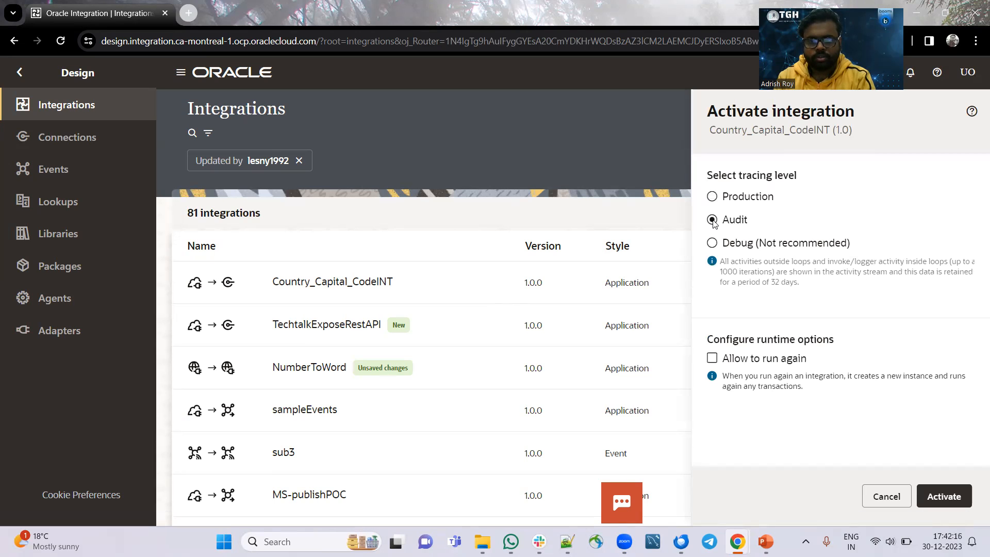
left_click(713, 220)
left_click(961, 500)
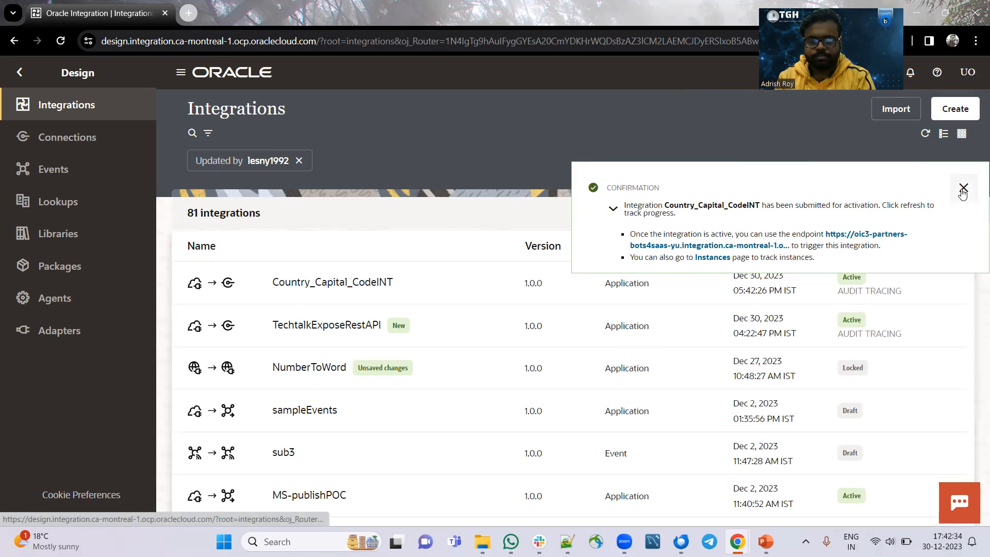
- Dismiss the activation confirmation and open the run page for the Country_Capital_CodeINT integration
left_click(963, 188)
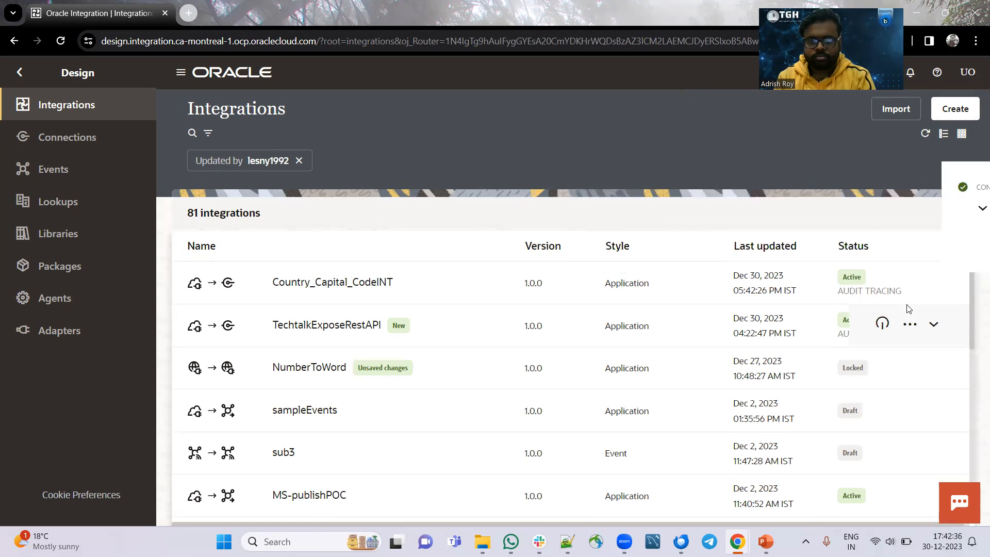
mouse_move(909, 283)
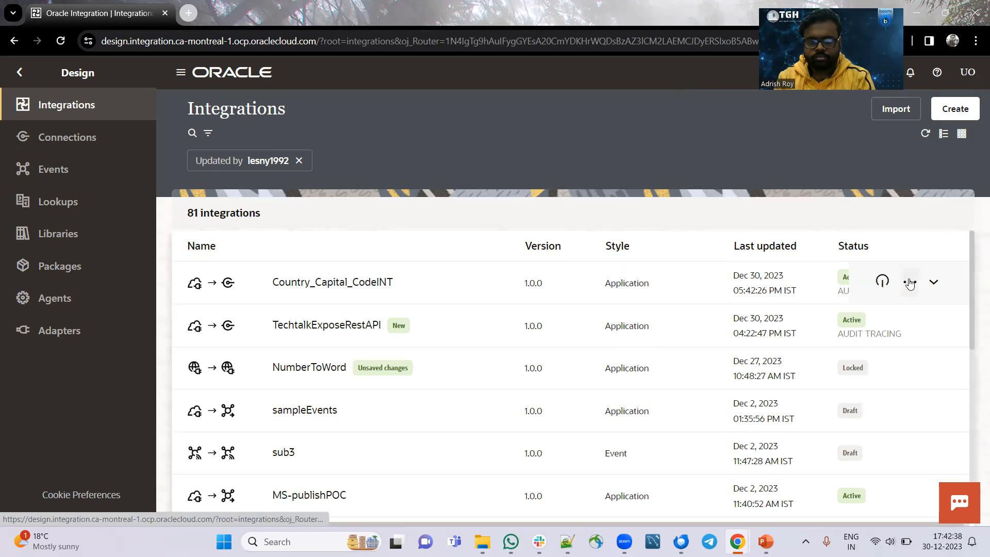
left_click(910, 283)
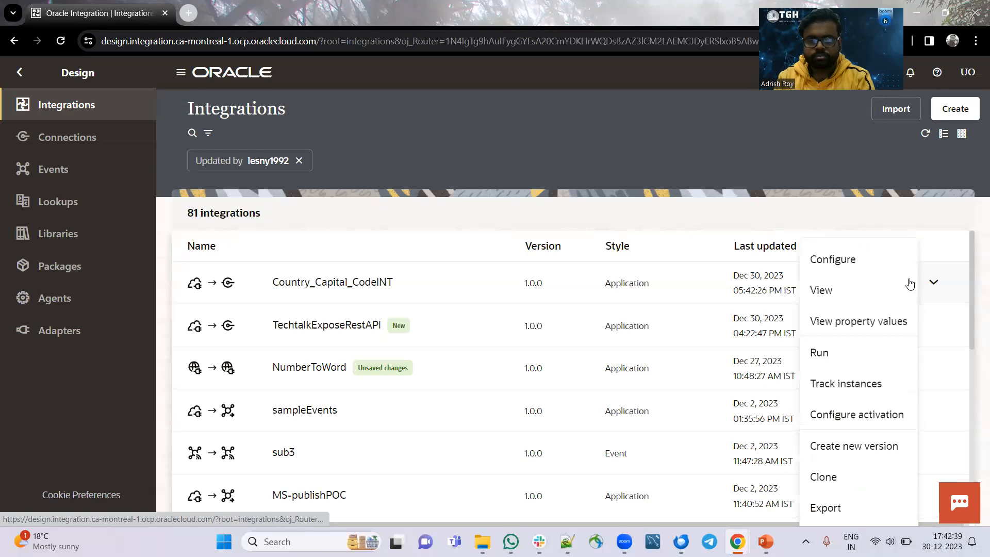
left_click(854, 360)
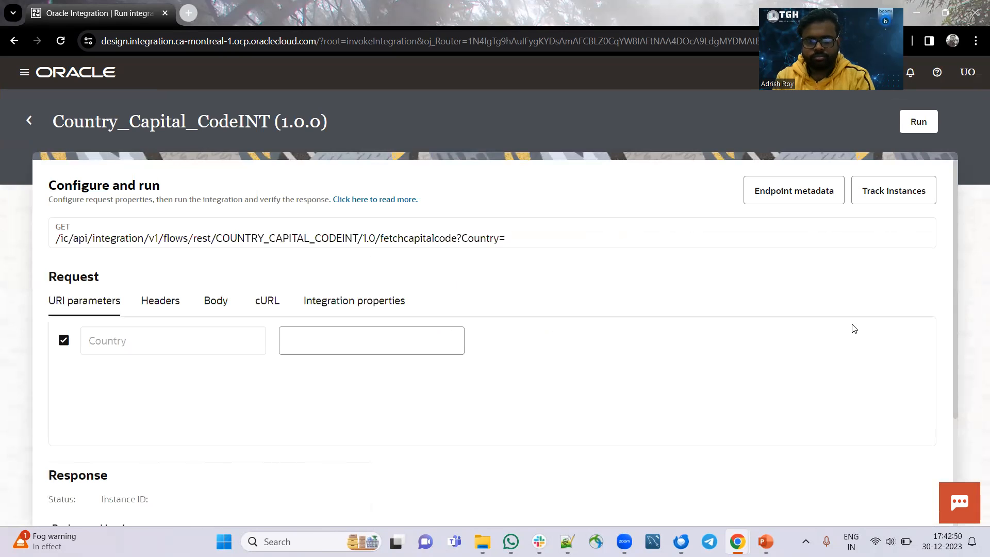
- Run the integration with the Country URI parameter set to INDIA in capital letters
left_click(355, 346)
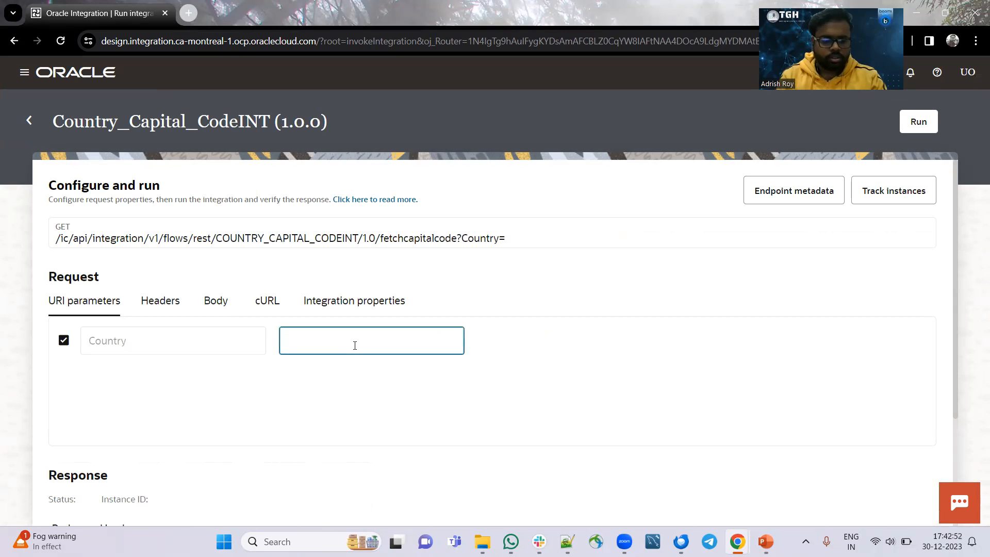
type("Indi")
key("BackSpace")
key("BackSpace")
type("NDIA")
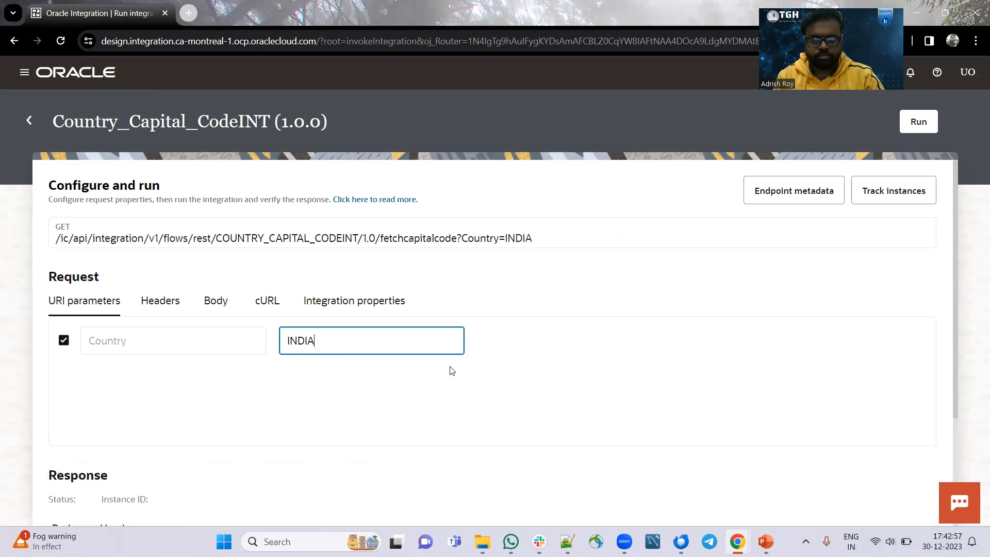
scroll(449, 368, "down", 1)
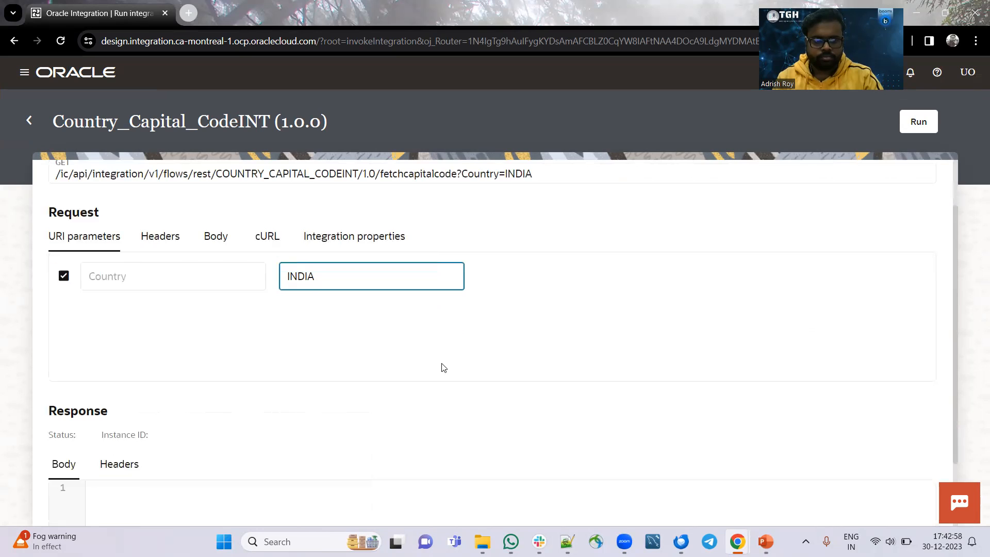
left_click(907, 126)
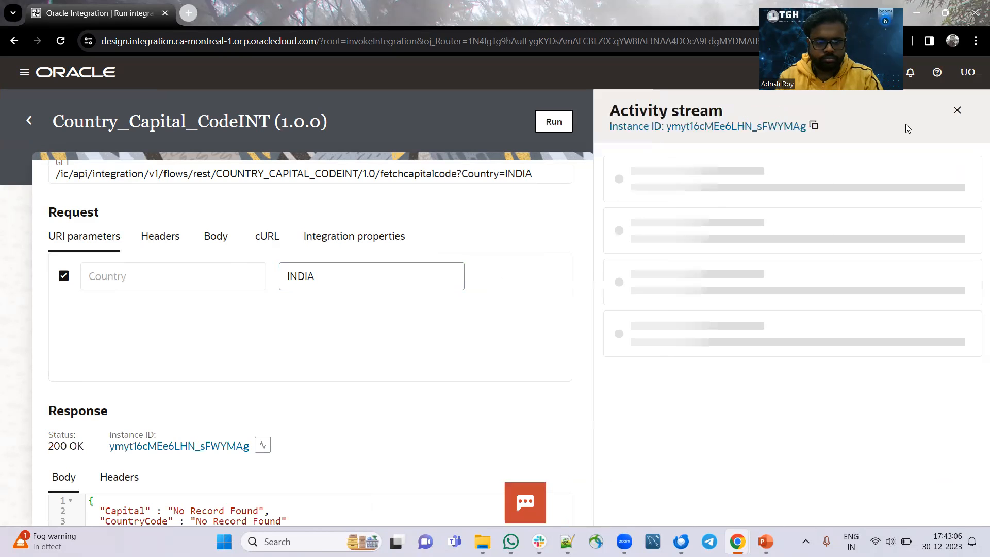
- Rerun the integration with the Country parameter set to India and examine the response body
scroll(557, 310, "up", 2)
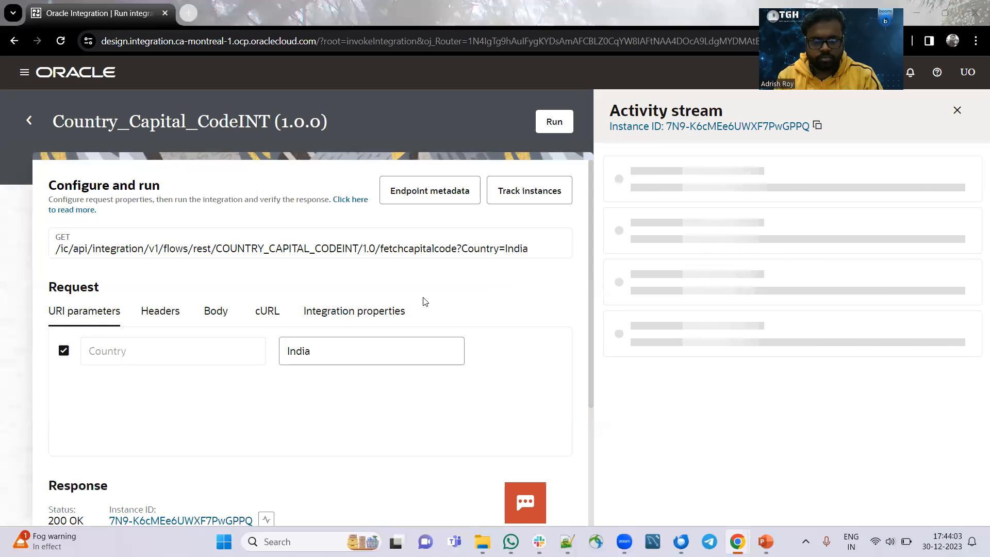
scroll(424, 301, "down", 1)
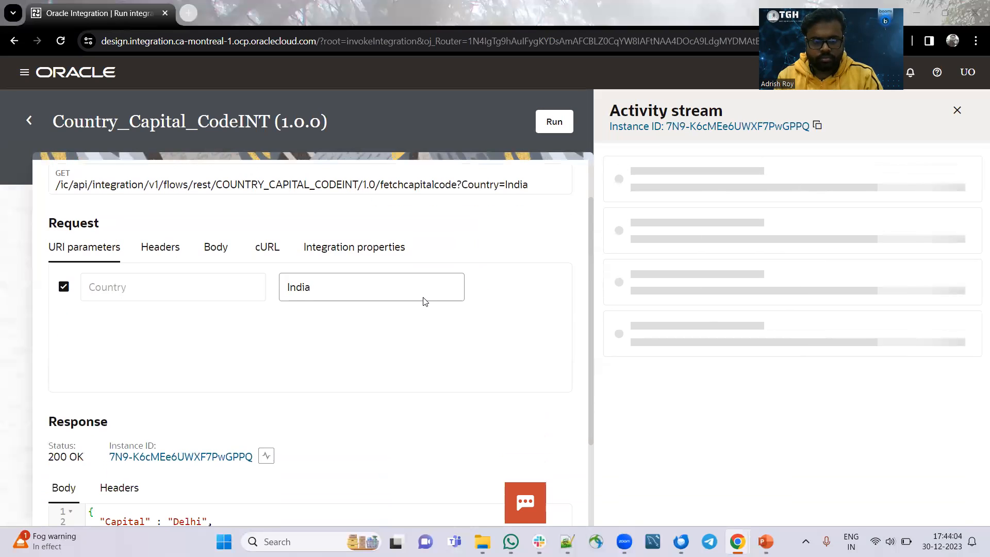
scroll(424, 301, "down", 1)
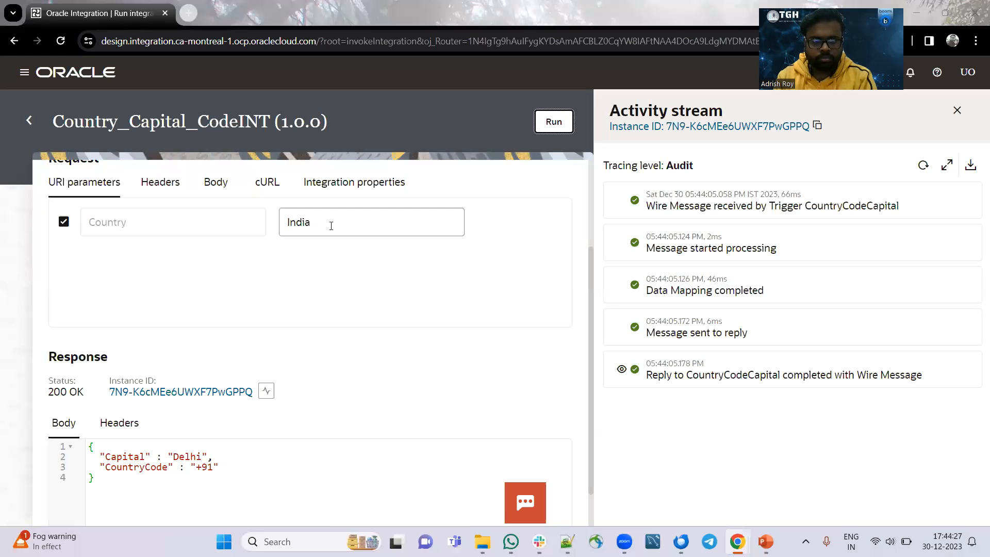
- Replace the Country parameter with France and run the integration again
left_click(331, 225)
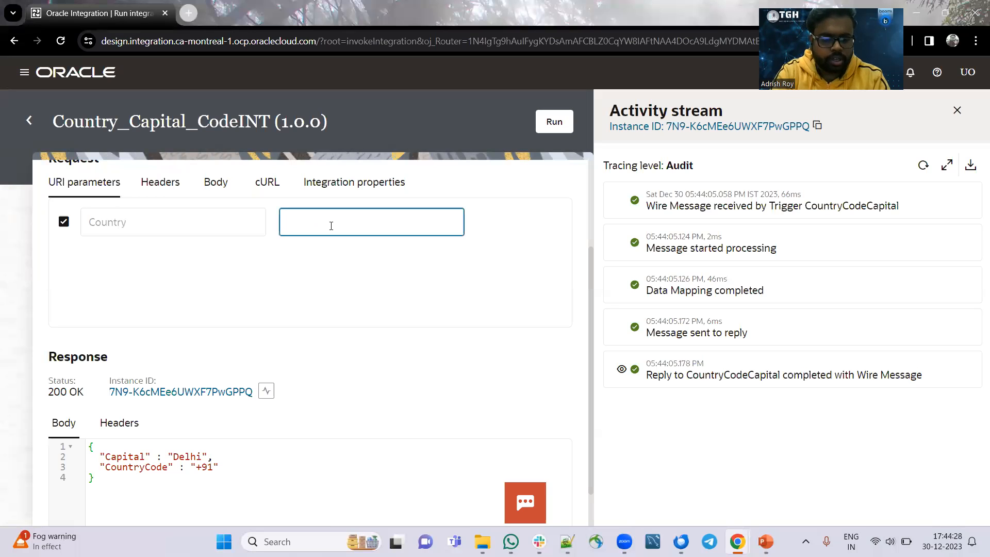
type("France")
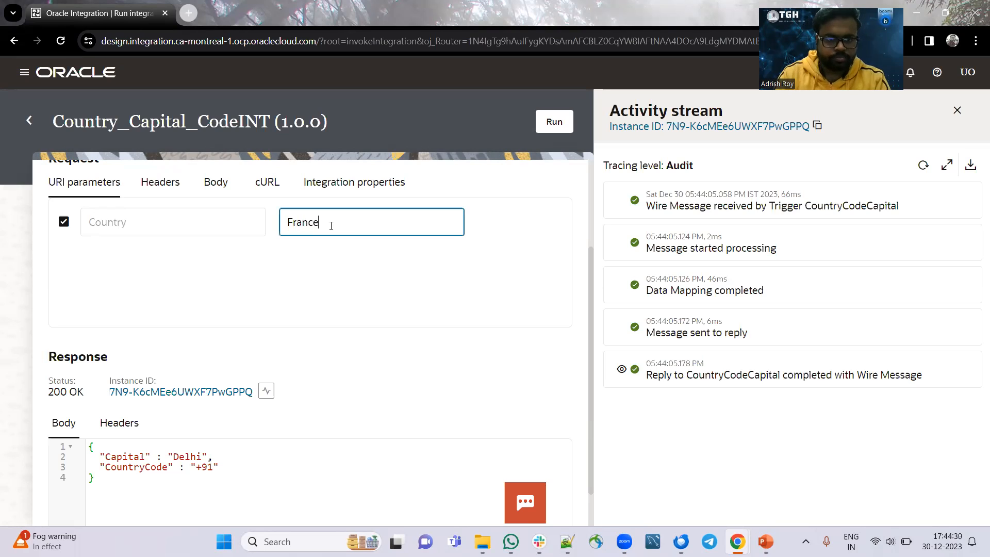
left_click(549, 122)
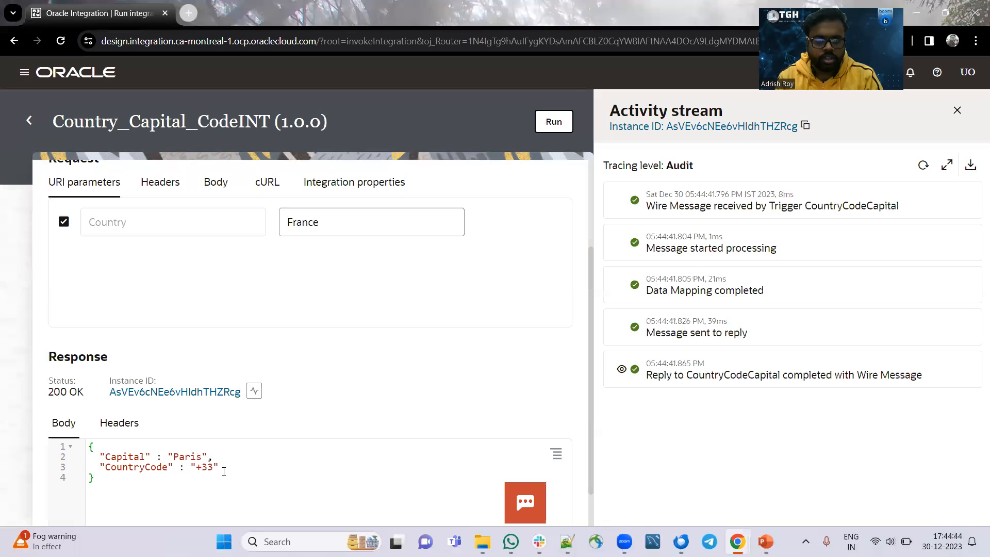
- Run the integration with the Country parameter set to Canada and check the returned capital and country code
left_click(333, 225)
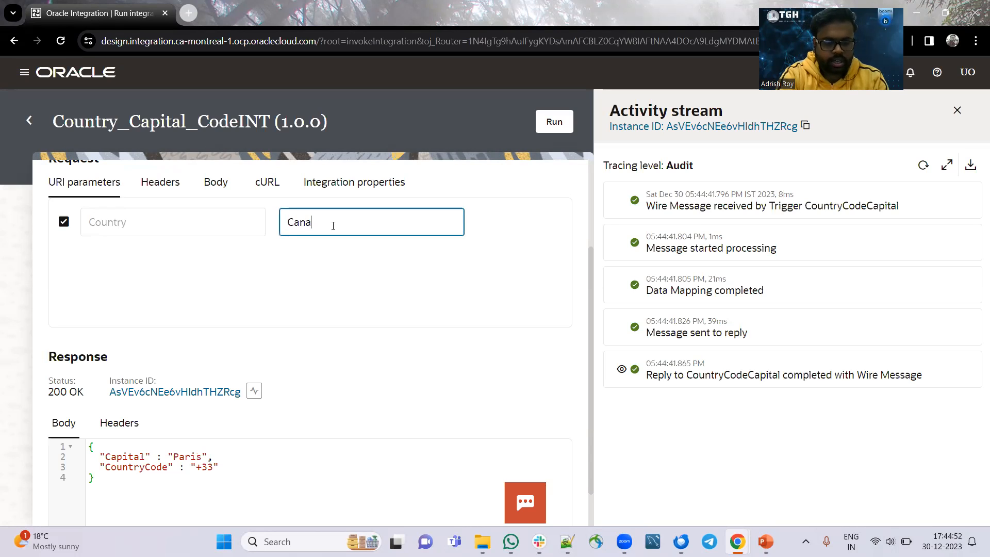
type("a")
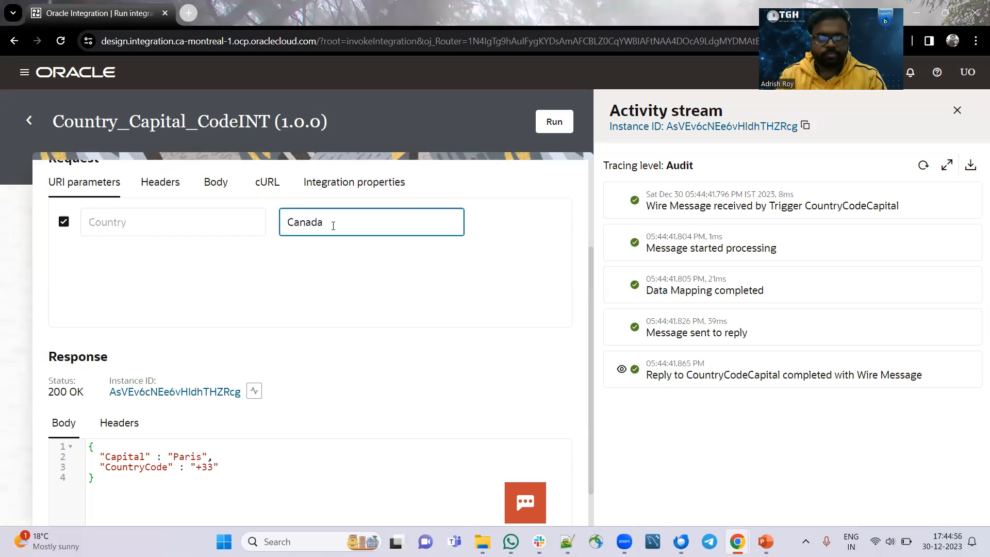
left_click(566, 125)
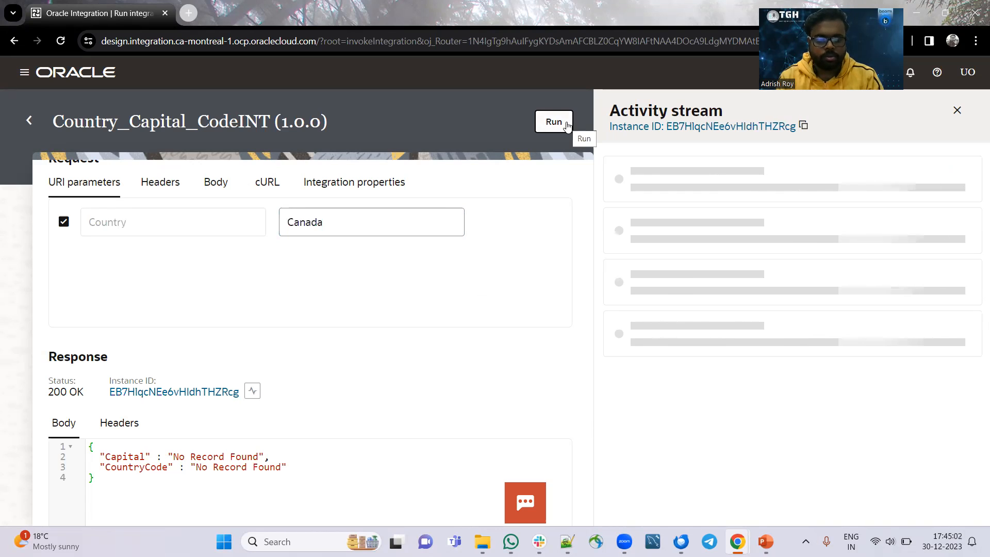
scroll(296, 391, "down", 1)
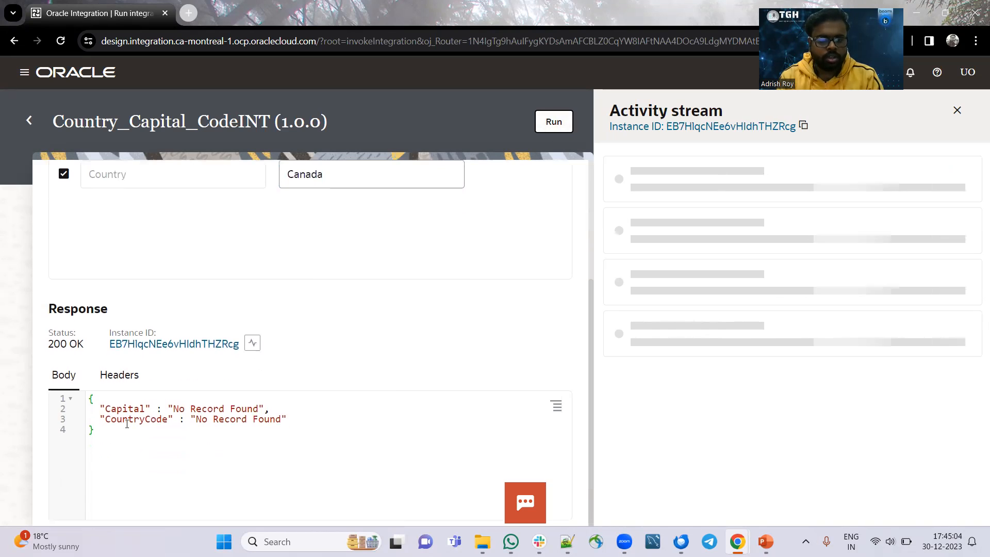